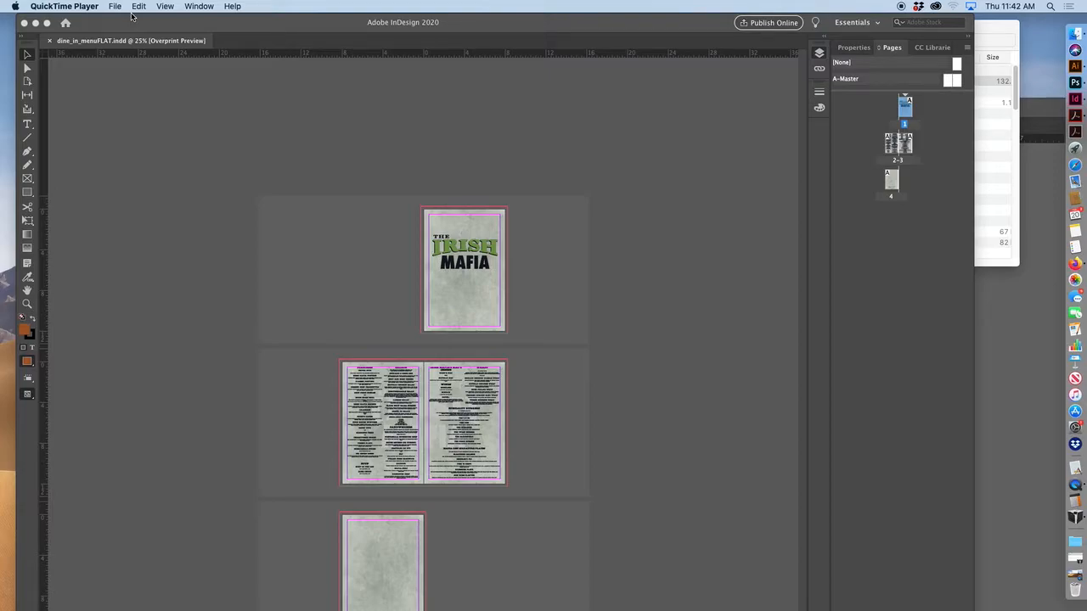
# - Switch to InDesign, open Print Booklet for the dine_in_menuFLAT document, and check the booklet preview and setup options
pyautogui.click(114, 6)
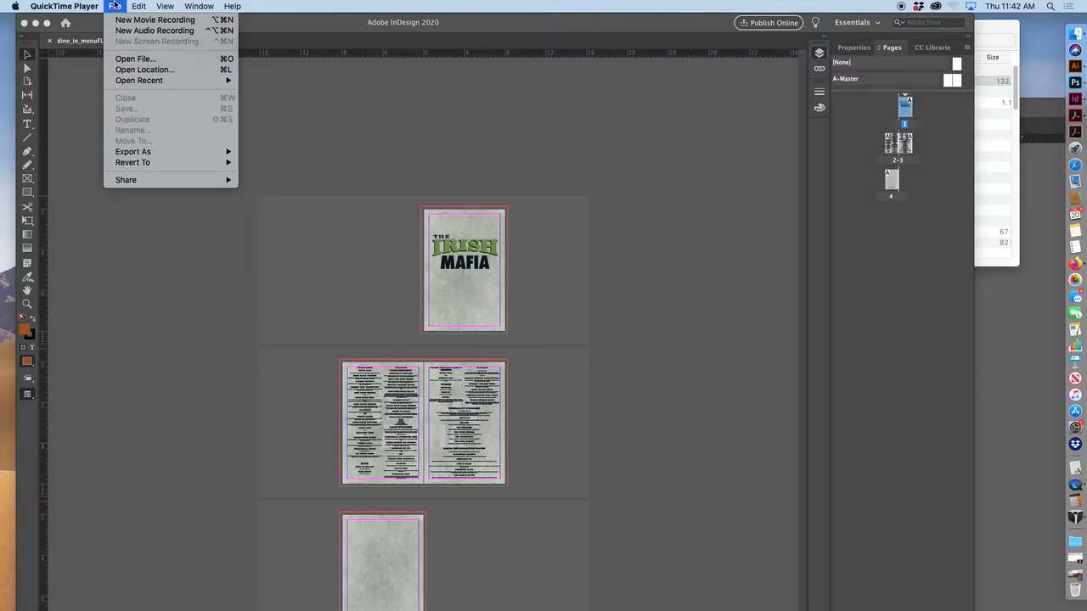
pyautogui.click(111, 25)
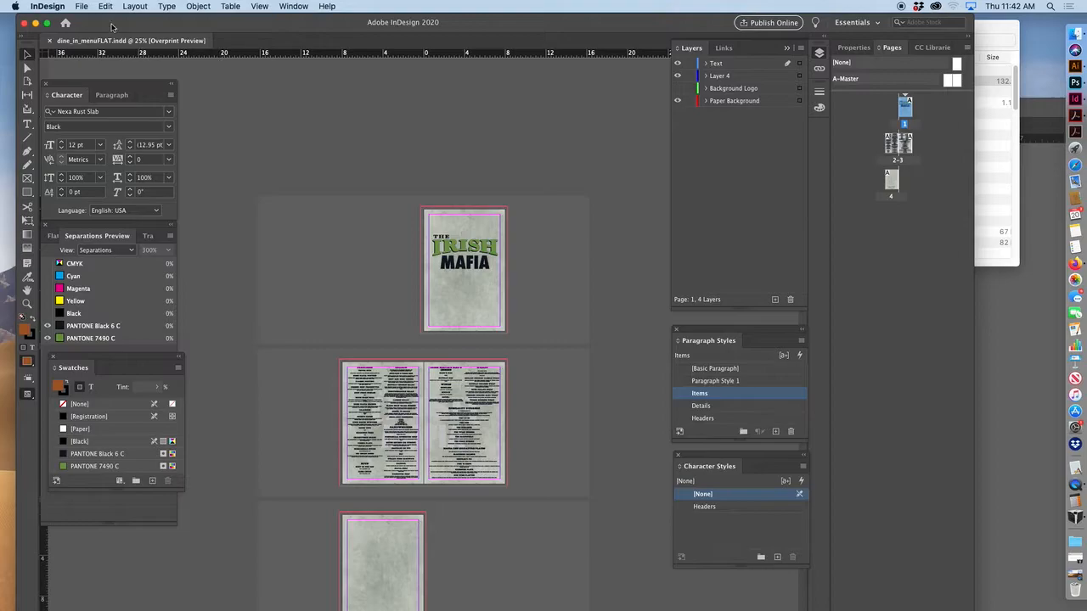
pyautogui.click(81, 6)
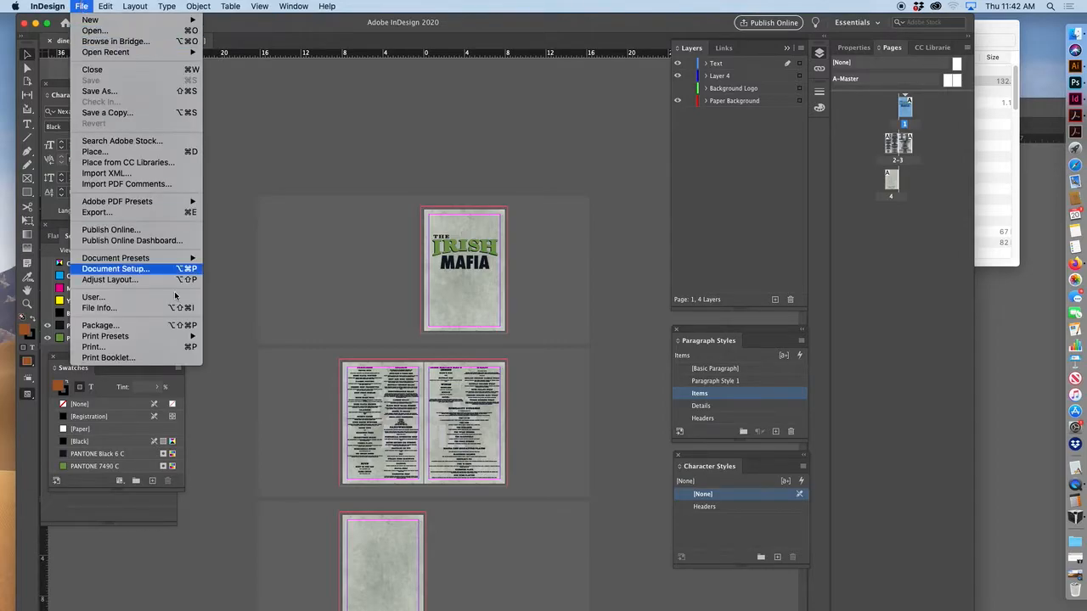
pyautogui.click(186, 358)
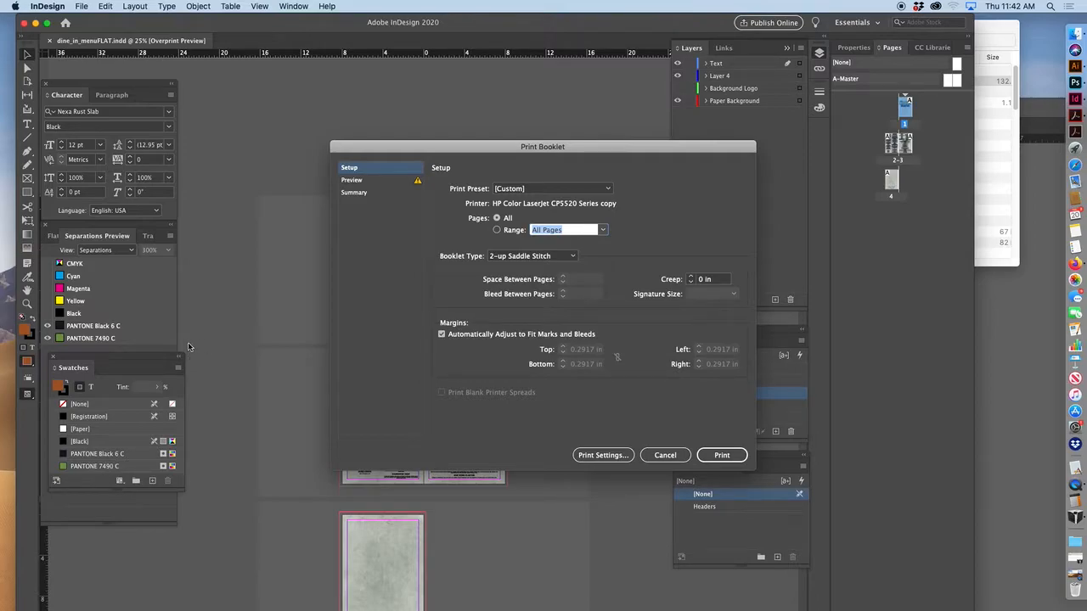
pyautogui.click(347, 179)
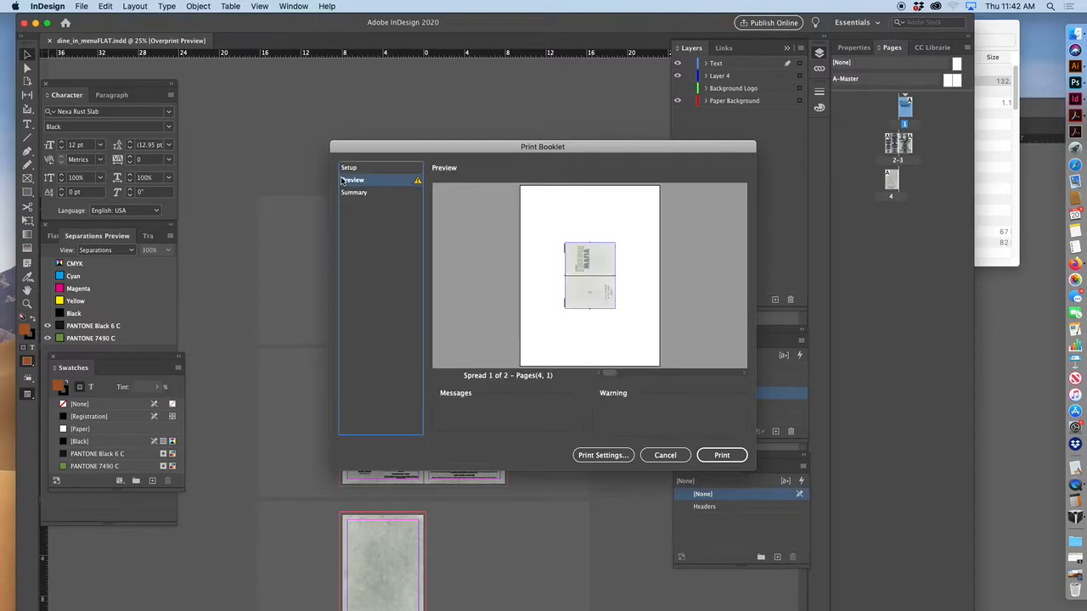
pyautogui.click(349, 168)
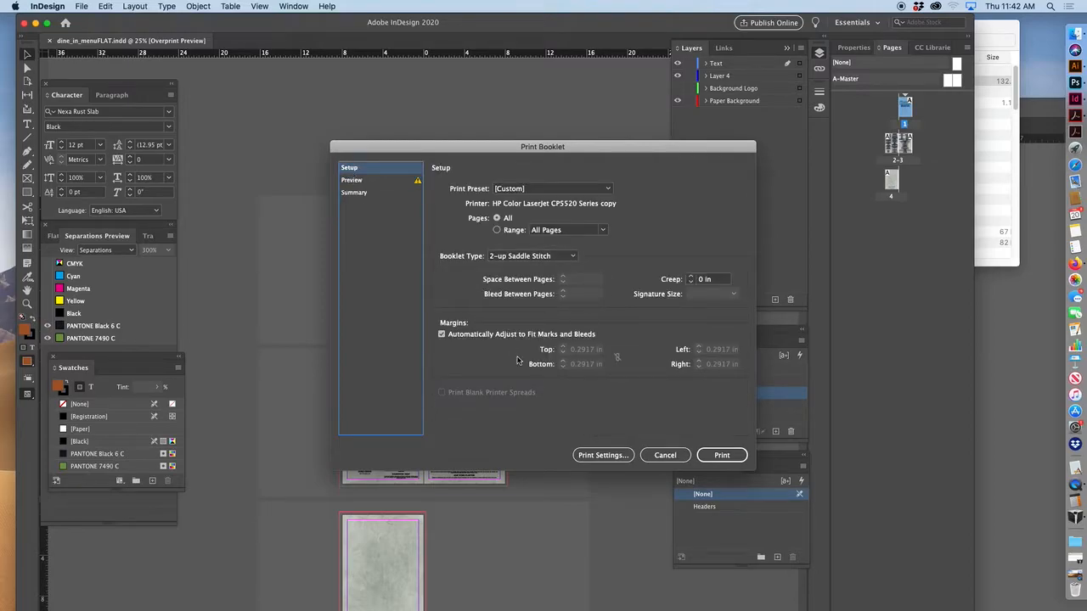
# - In the booklet's print settings, keep the HP Color LaserJet CP5520 Series copy printer and set the paper size to Tabloid
pyautogui.click(601, 455)
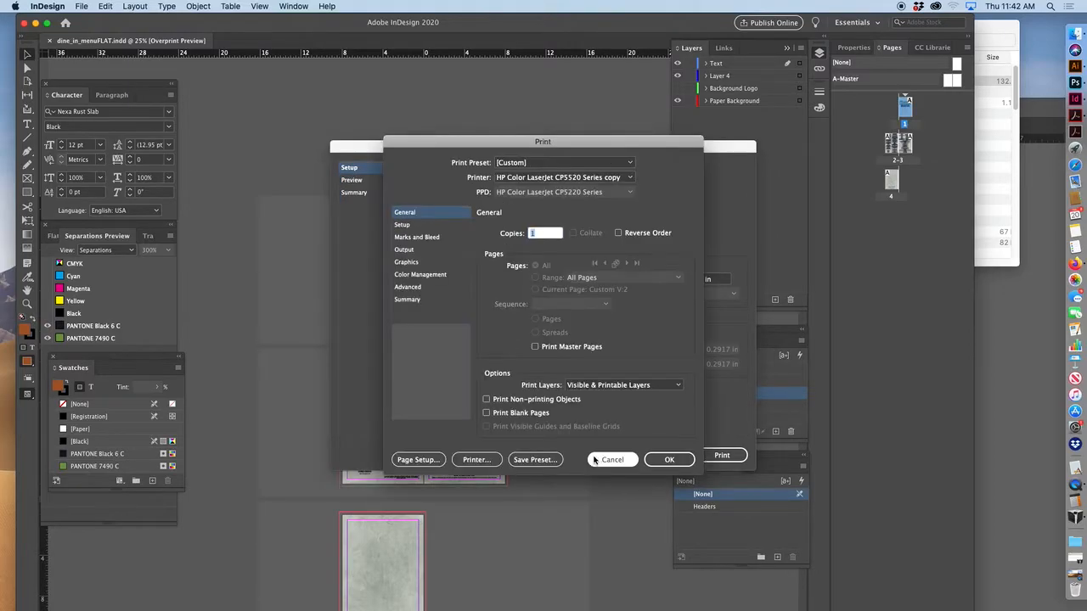
pyautogui.click(549, 177)
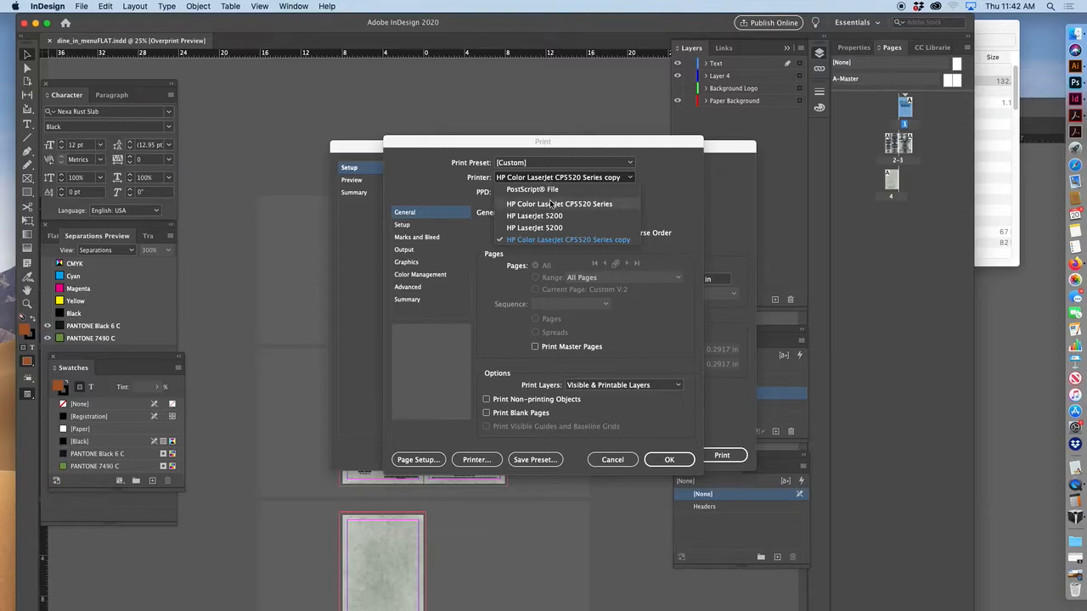
pyautogui.click(557, 242)
pyautogui.click(411, 225)
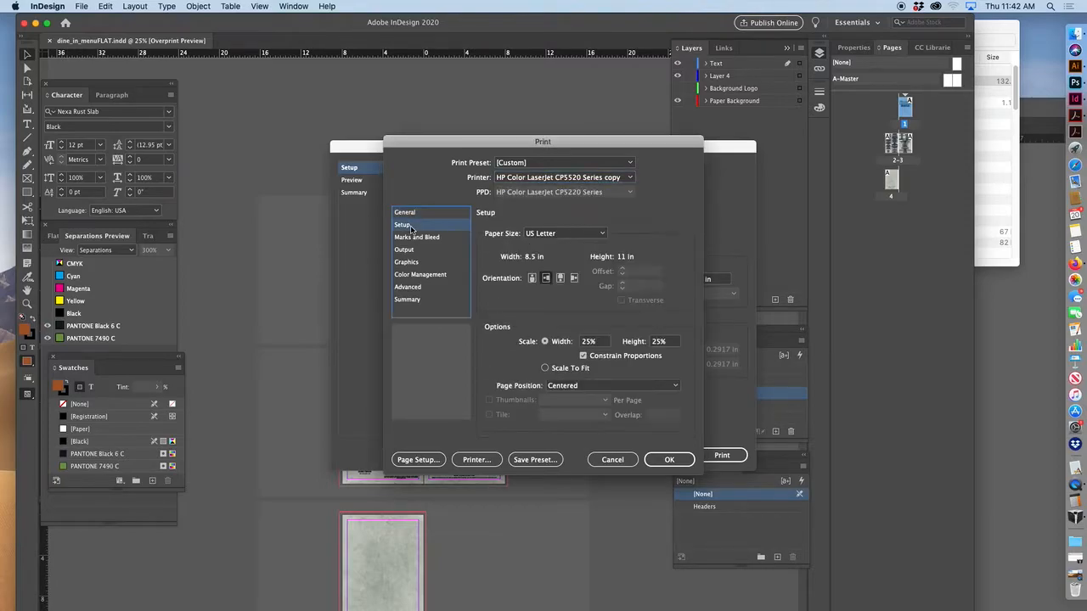
pyautogui.click(531, 234)
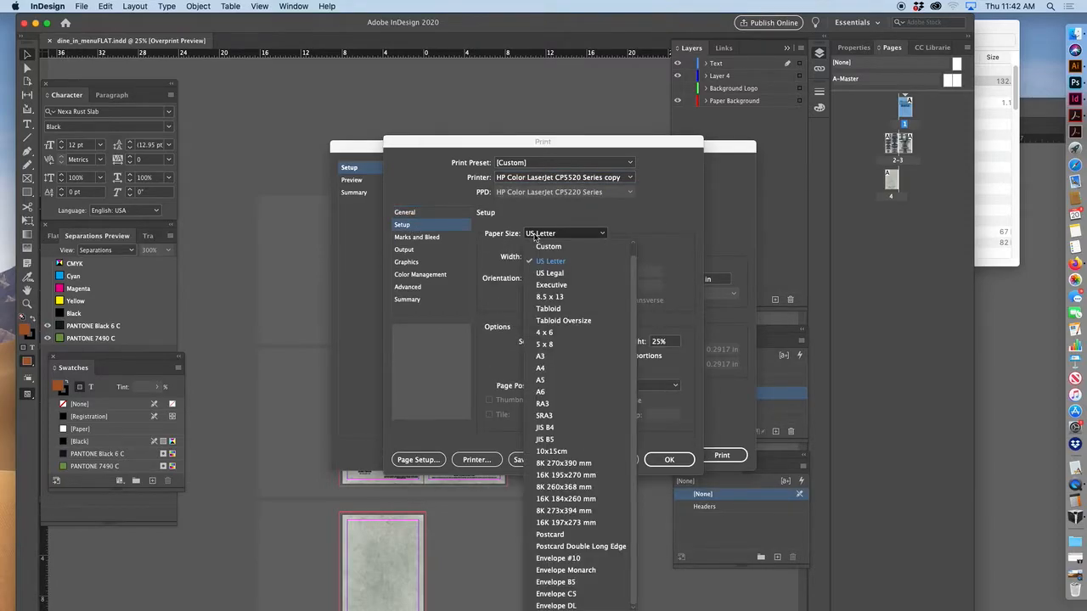
pyautogui.click(564, 308)
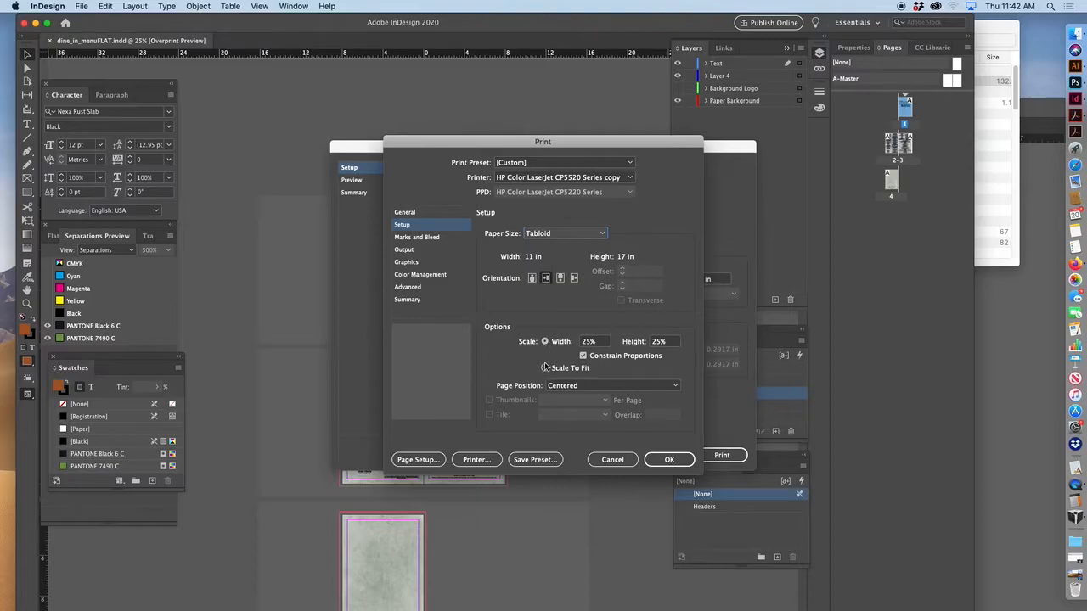
# - Set the booklet's print scale to 100% instead of scaling it to fit the paper
pyautogui.click(545, 341)
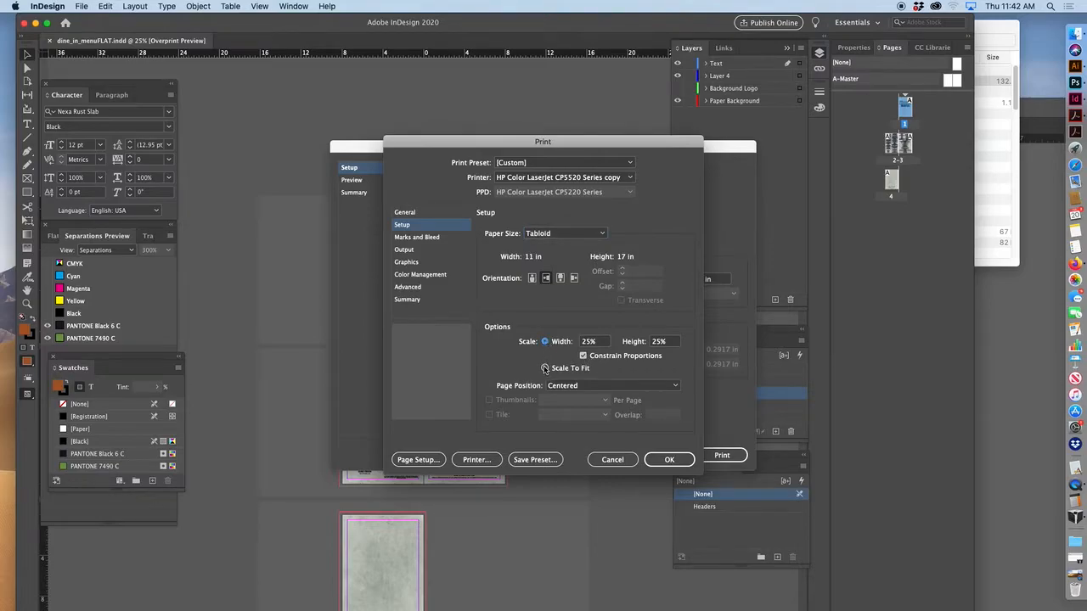
pyautogui.click(545, 369)
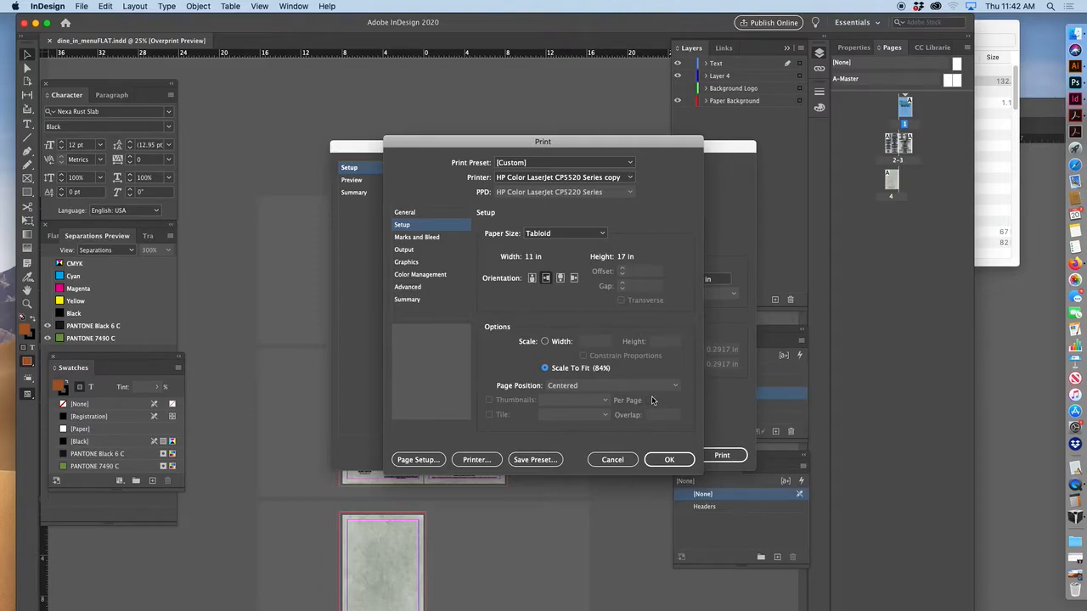
pyautogui.click(545, 341)
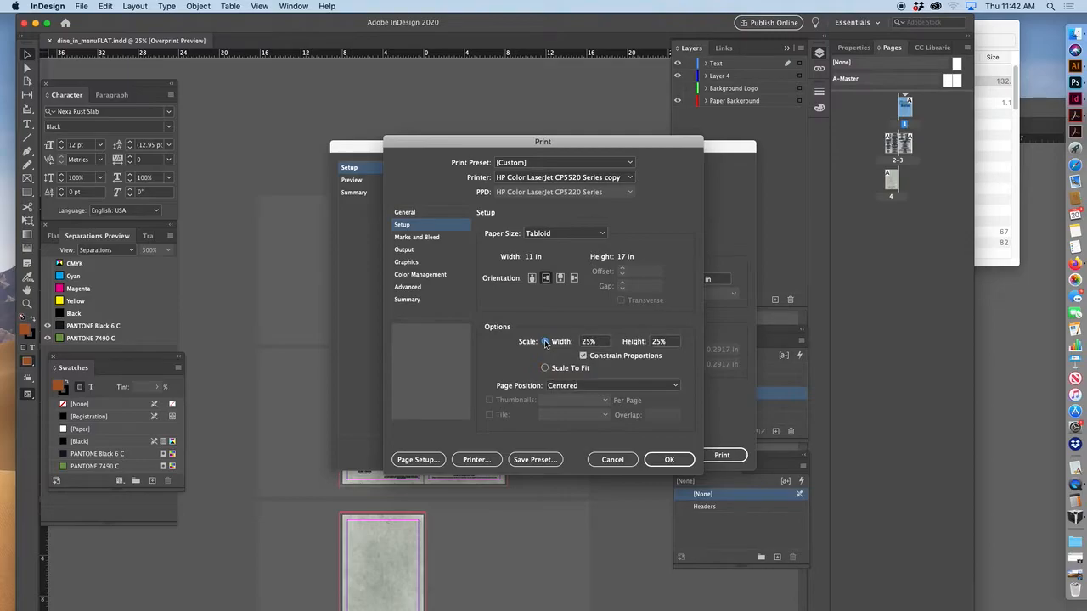
pyautogui.doubleClick(591, 345)
pyautogui.write('100')
pyautogui.press('Tab')
# - Check the printer's marks and bleed options and set the color output to Composite CMYK
pyautogui.click(417, 238)
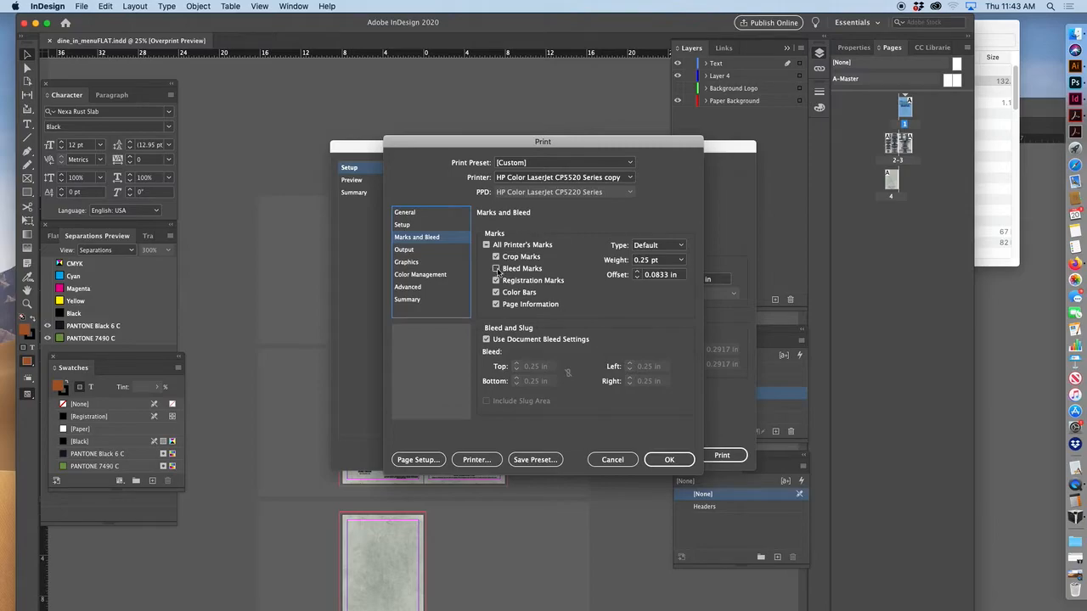
pyautogui.click(421, 251)
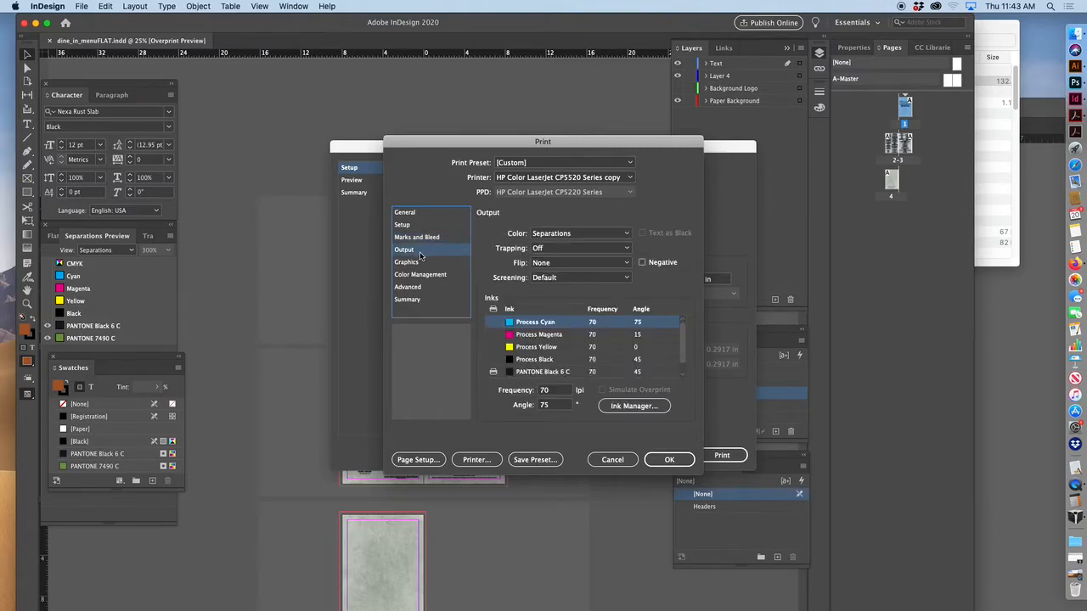
pyautogui.click(538, 233)
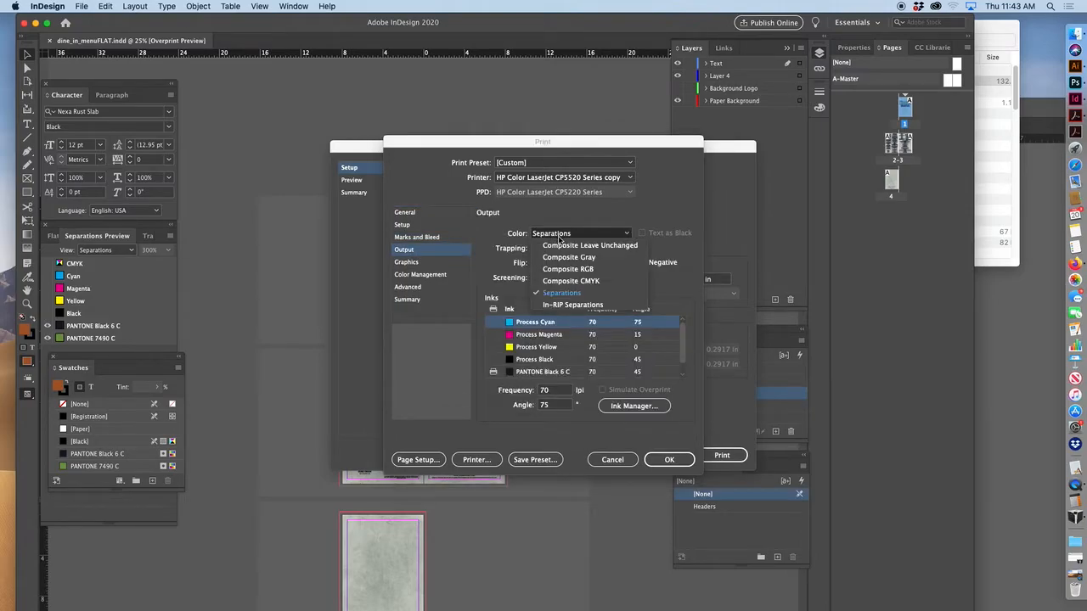
pyautogui.click(571, 282)
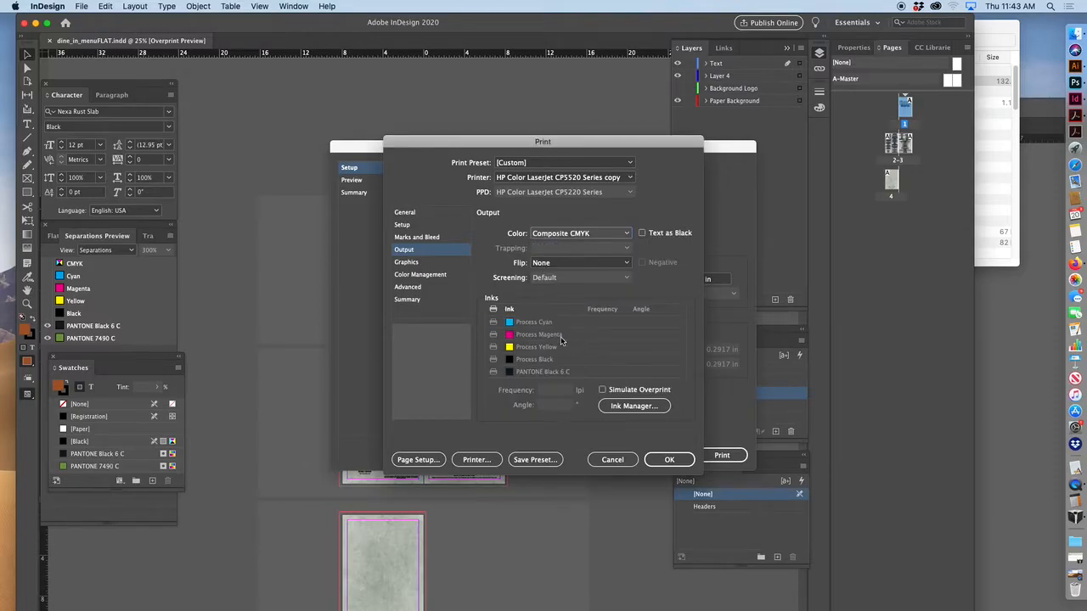
# - Review the marks and bleed, setup and general print options, accept the settings, and preview the booklet spread
pyautogui.click(412, 237)
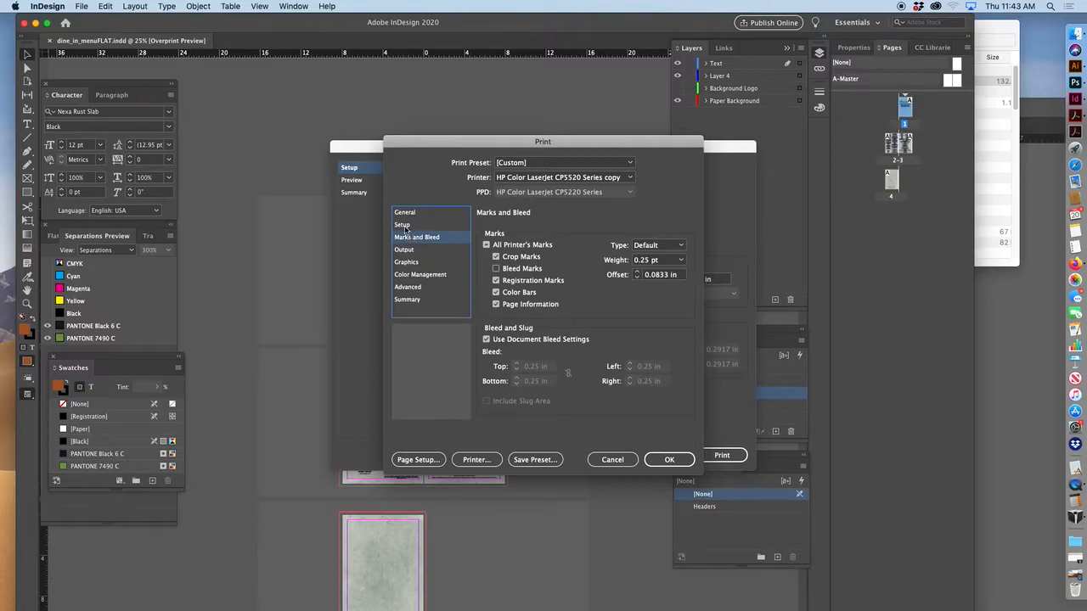
pyautogui.click(403, 225)
pyautogui.click(406, 213)
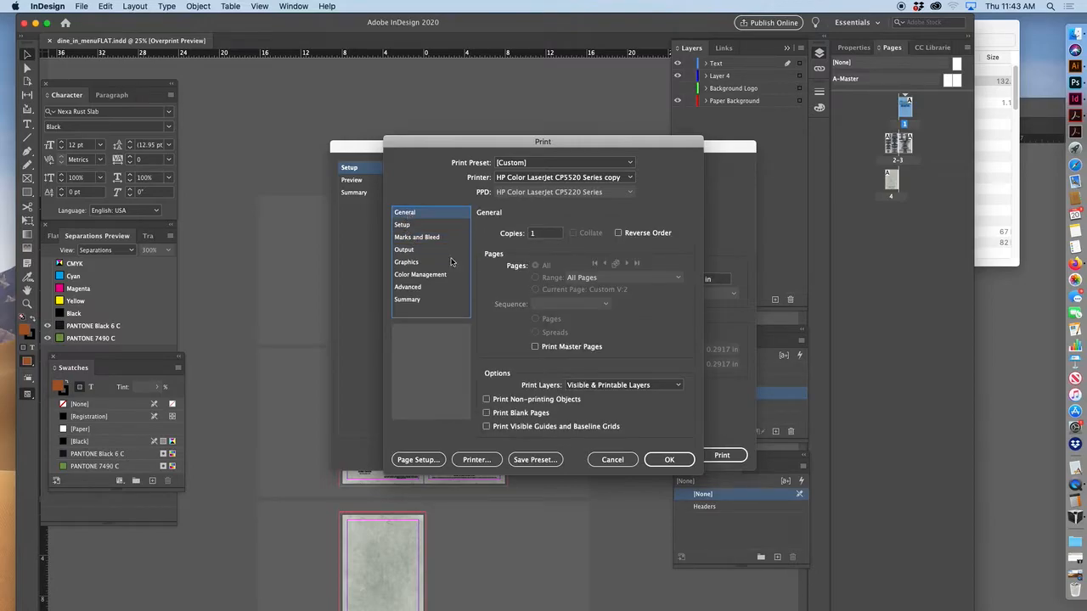
pyautogui.click(669, 459)
pyautogui.click(368, 181)
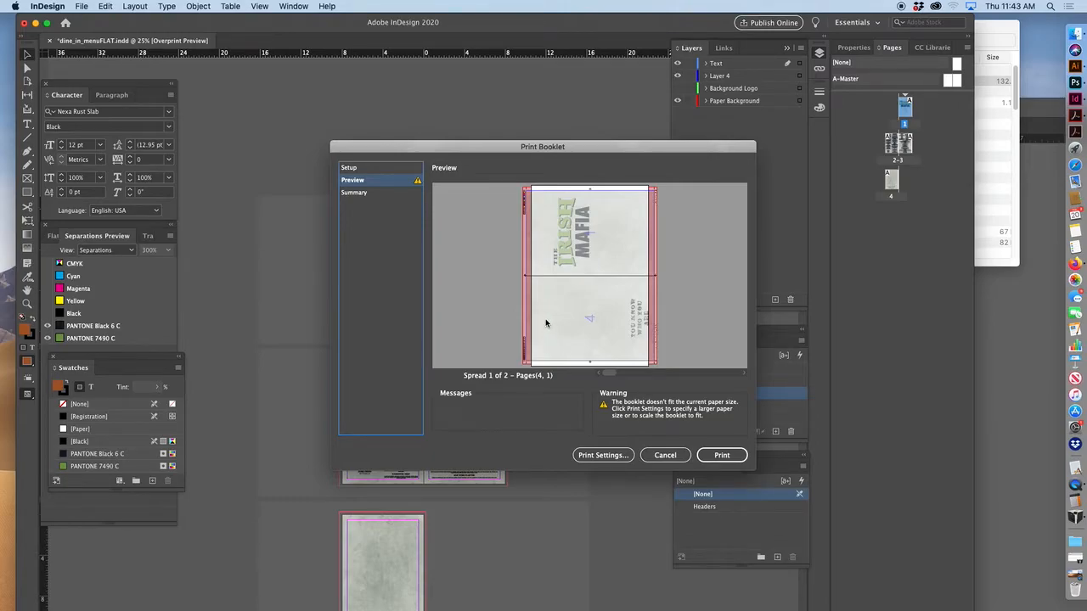
# - Open the system printer dialog from the print settings and choose to save the output as a PostScript file
pyautogui.click(606, 457)
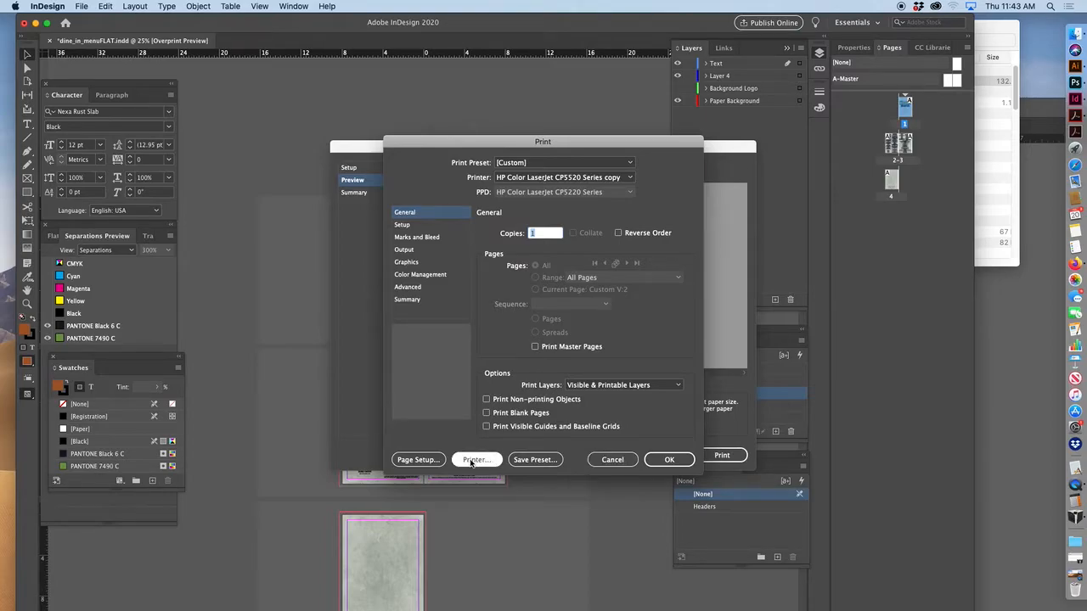
pyautogui.click(470, 460)
pyautogui.click(645, 338)
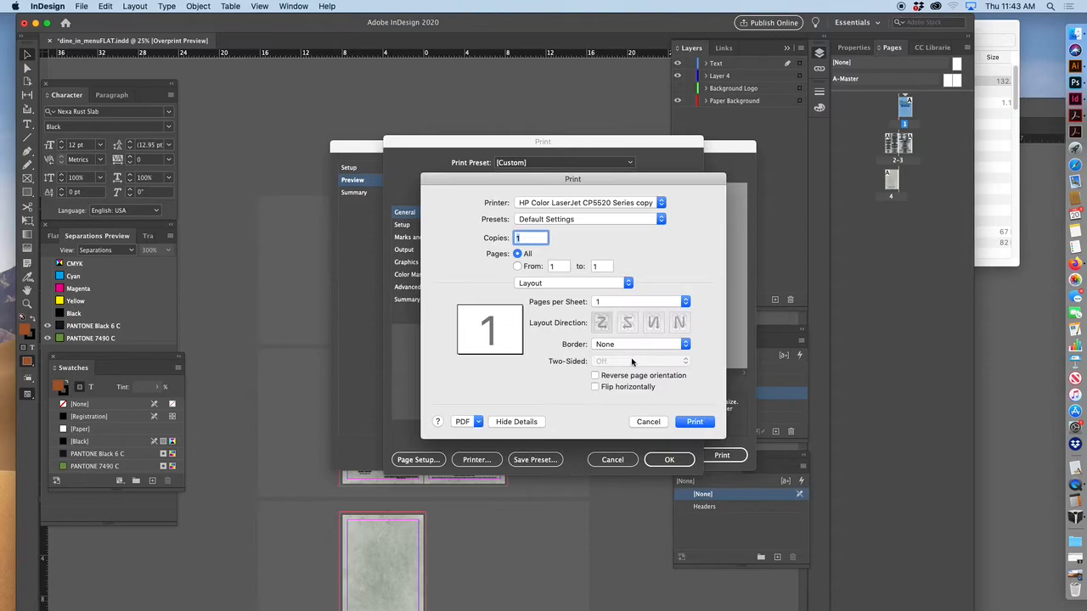
pyautogui.click(466, 423)
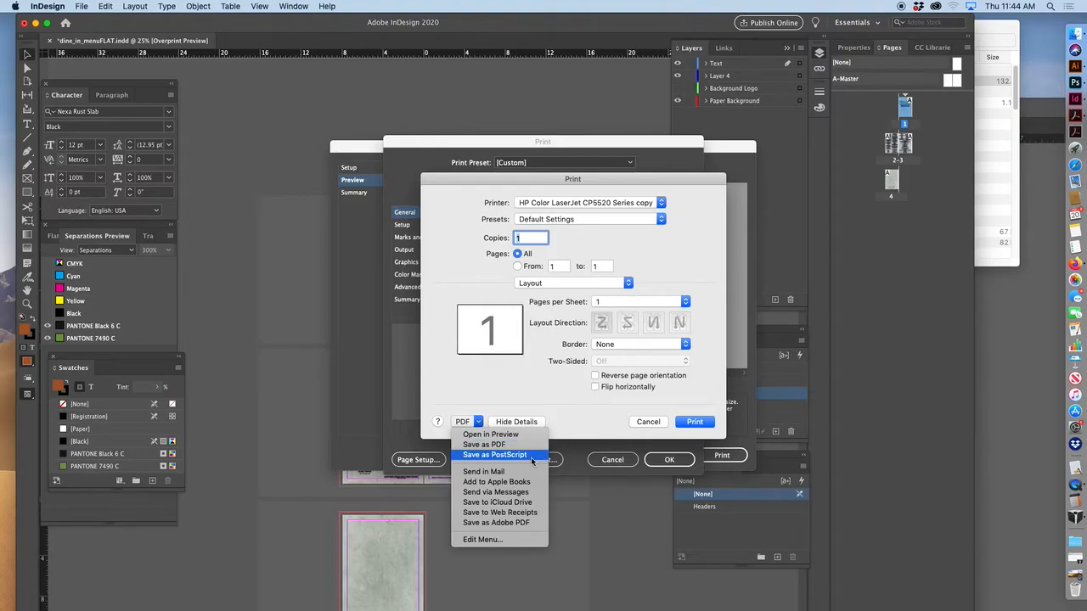
pyautogui.click(521, 458)
pyautogui.click(489, 459)
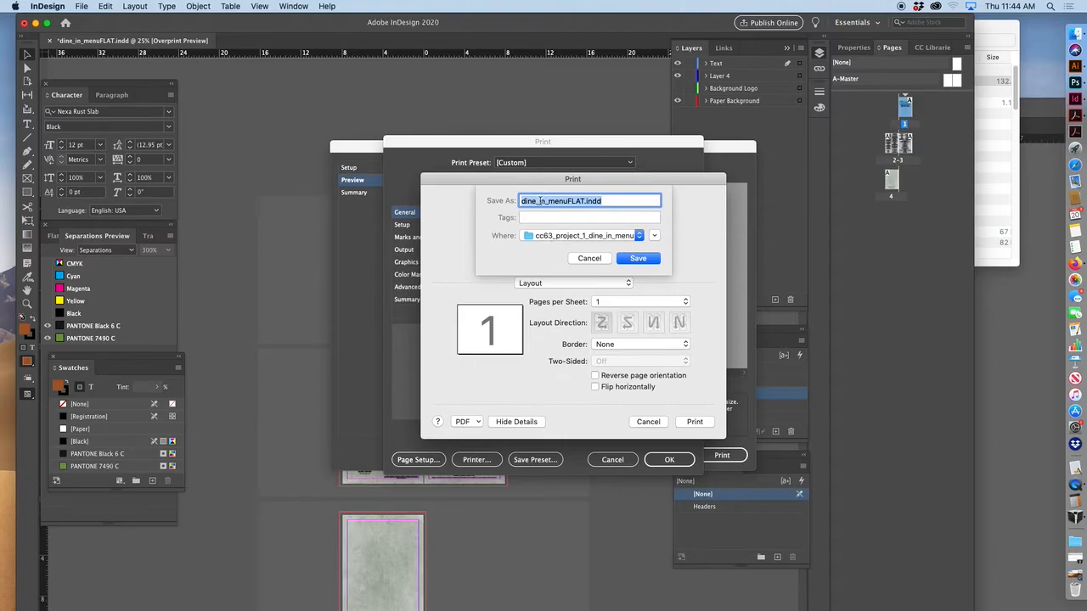
# - Save the PostScript output as dine_in_bookletPRINT with the .ps extension, accept the print settings, and print the booklet
pyautogui.click(582, 201)
pyautogui.moveTo(582, 201); pyautogui.dragTo(546, 202)
pyautogui.write('booklet')
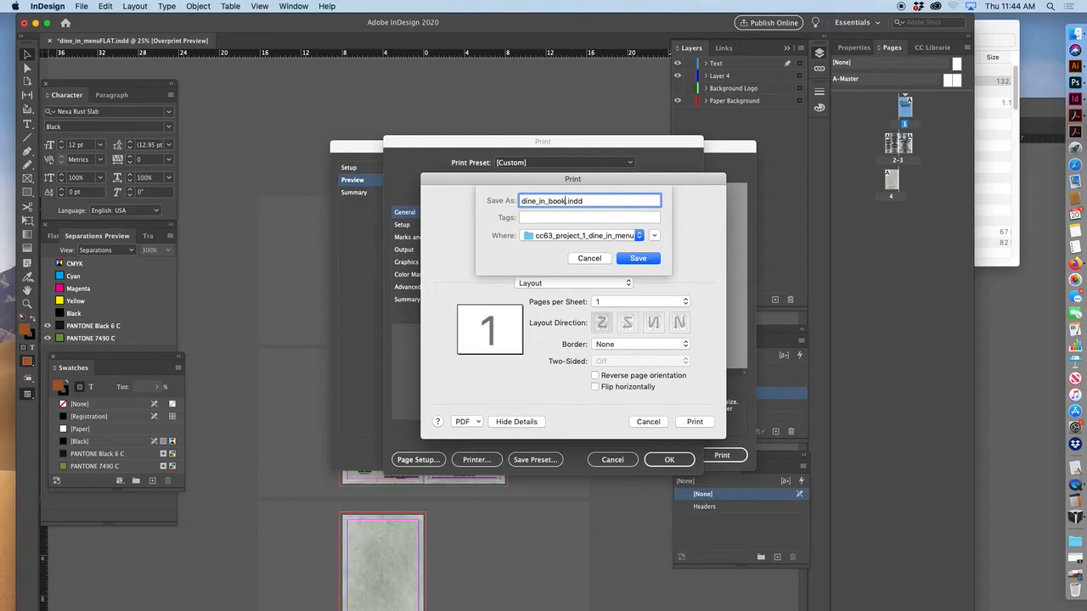
pyautogui.write('PRINT')
pyautogui.click(633, 259)
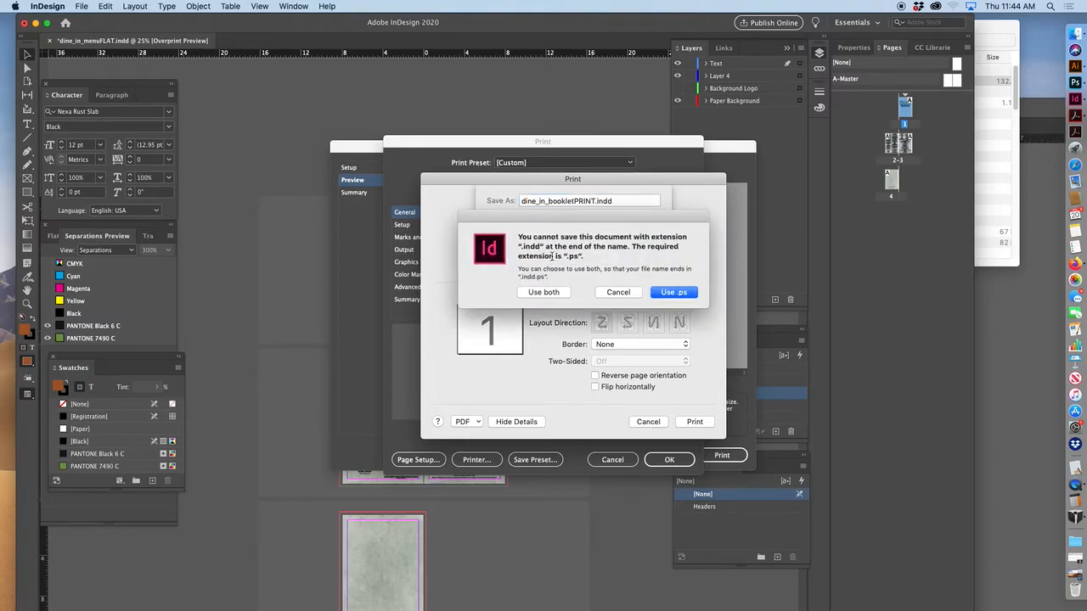
pyautogui.click(673, 292)
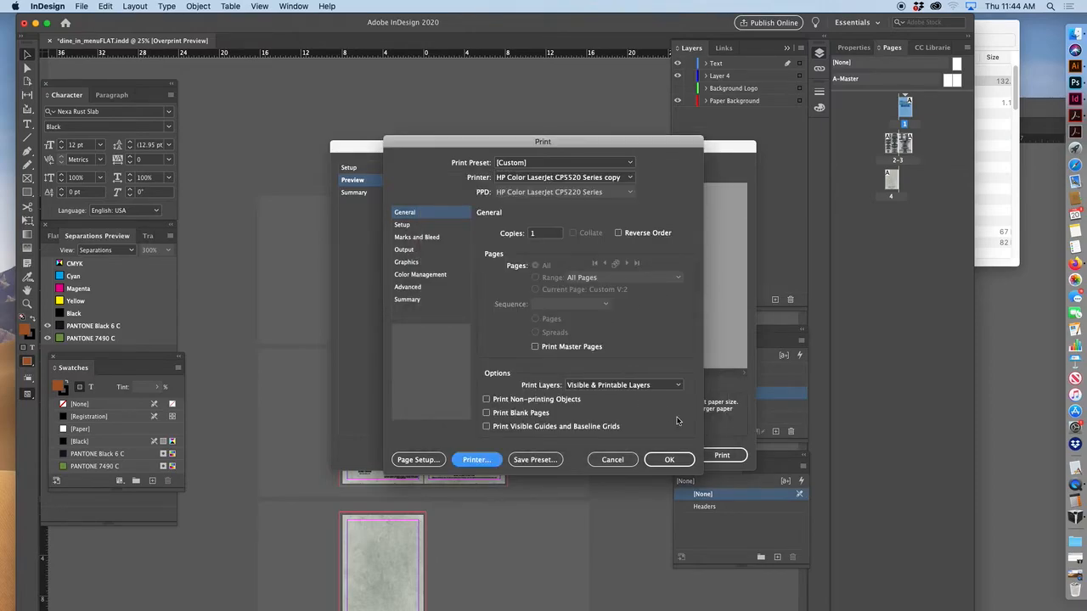
pyautogui.click(671, 462)
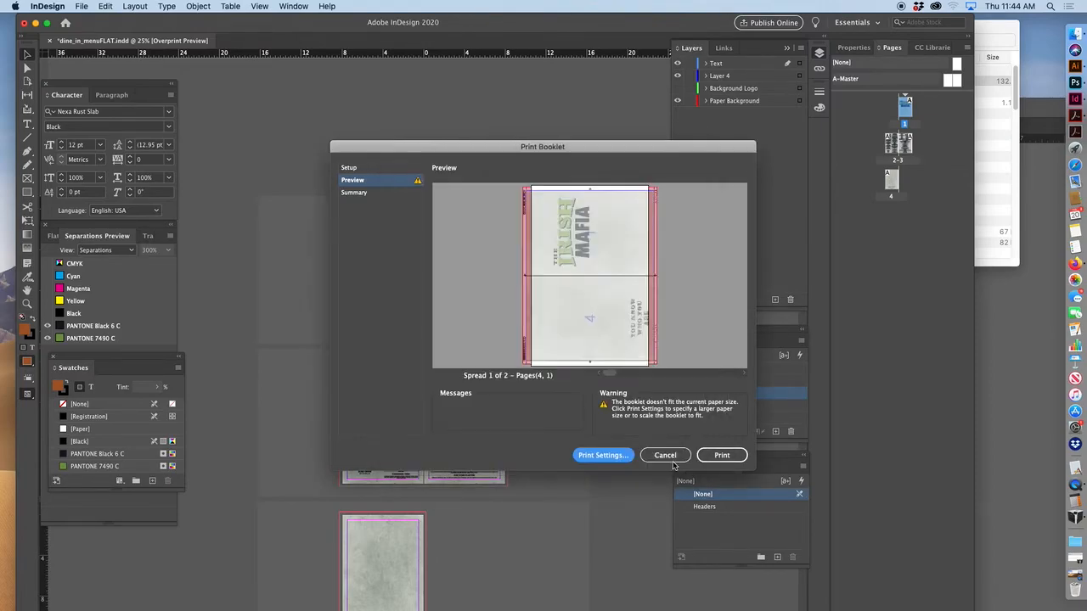
pyautogui.click(722, 456)
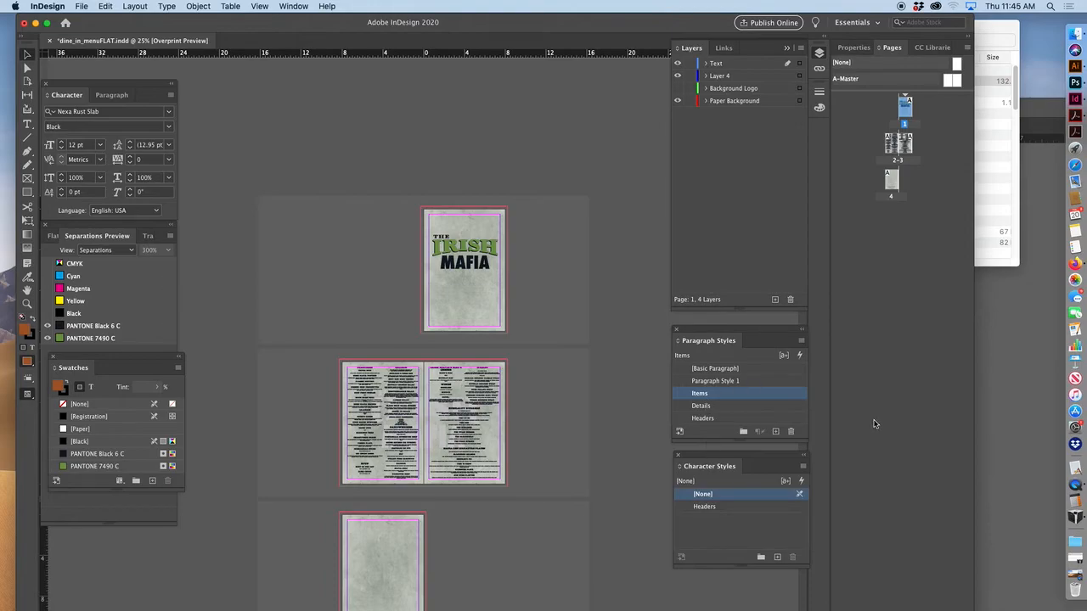
# - Switch to Finder and select dine_in_bookletPRINT.ps in the dine-in menu folder inside cc63_project_1 on the Desktop
pyautogui.click(998, 318)
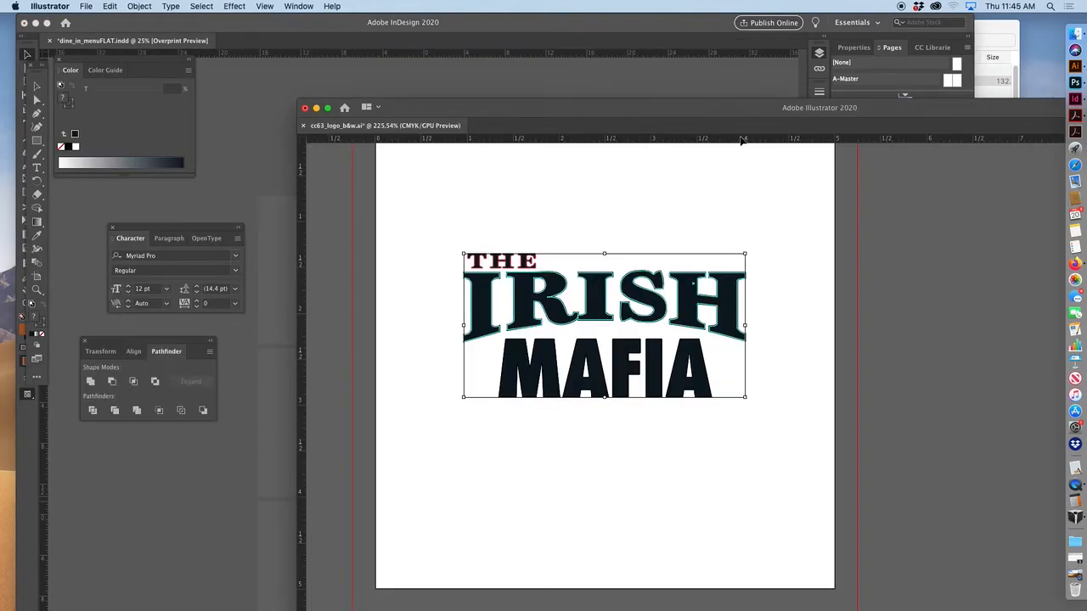
pyautogui.press('a')
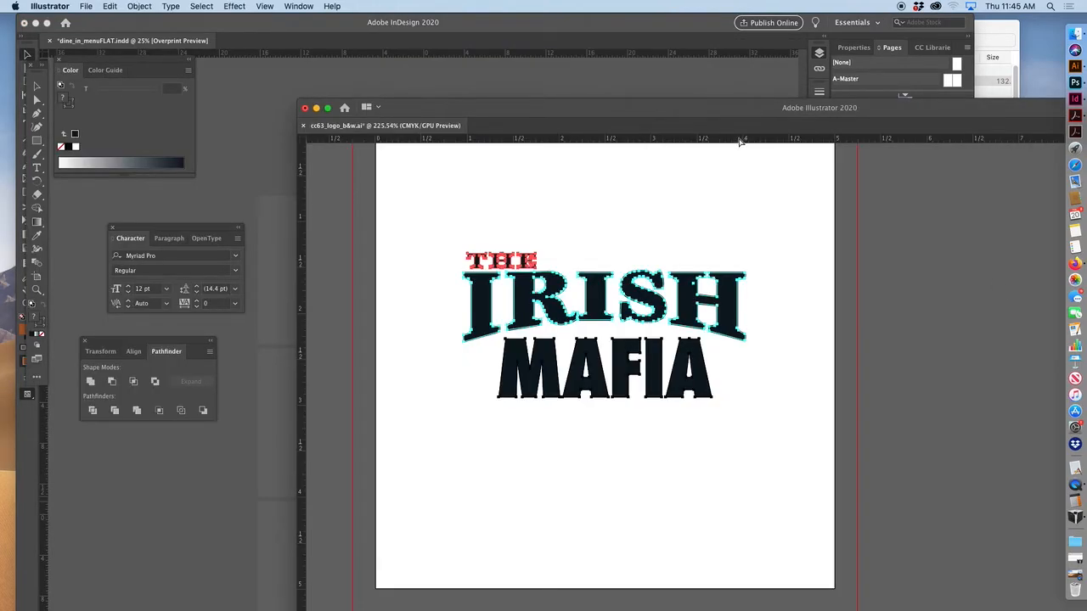
pyautogui.click(990, 28)
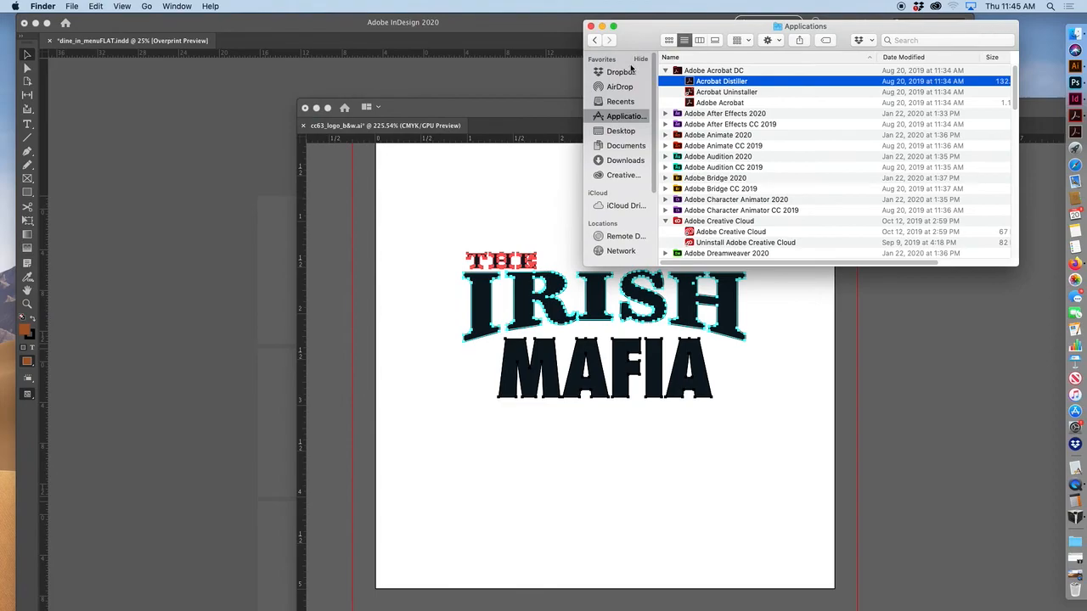
pyautogui.click(624, 133)
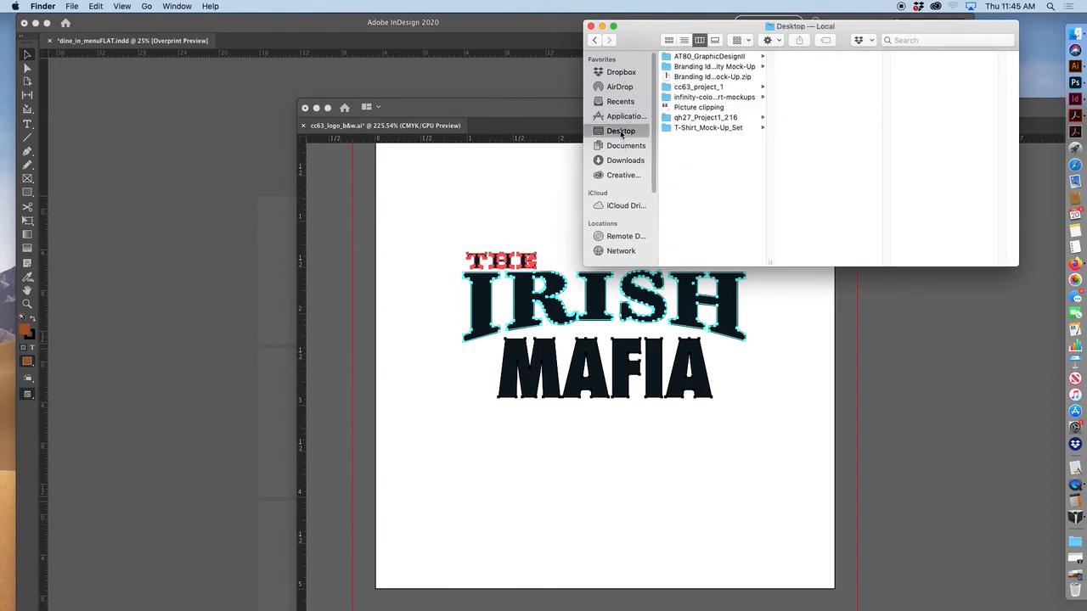
pyautogui.click(686, 87)
pyautogui.click(823, 56)
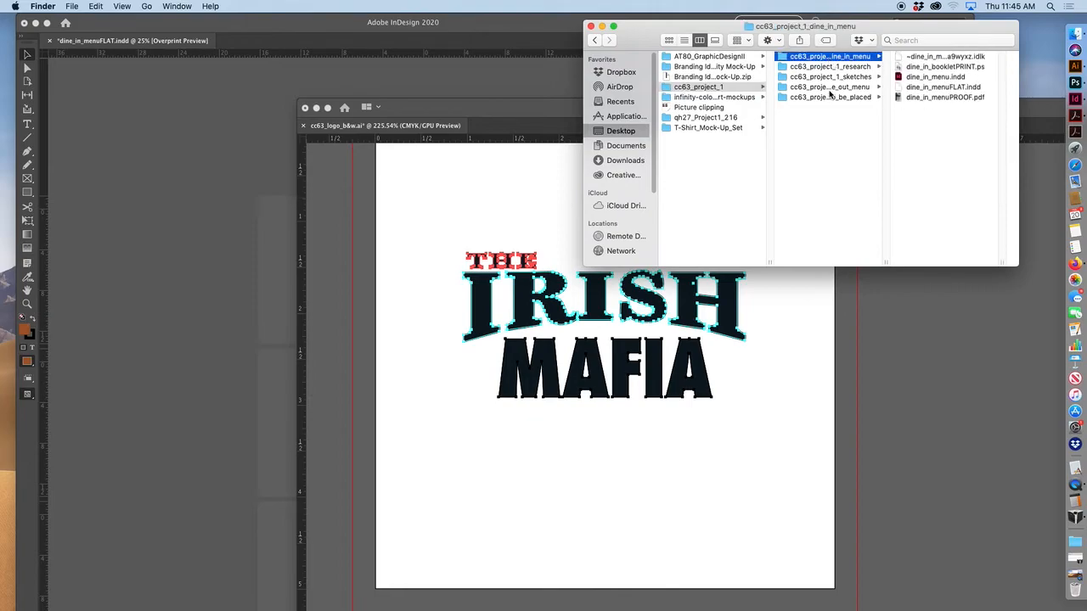
pyautogui.click(946, 66)
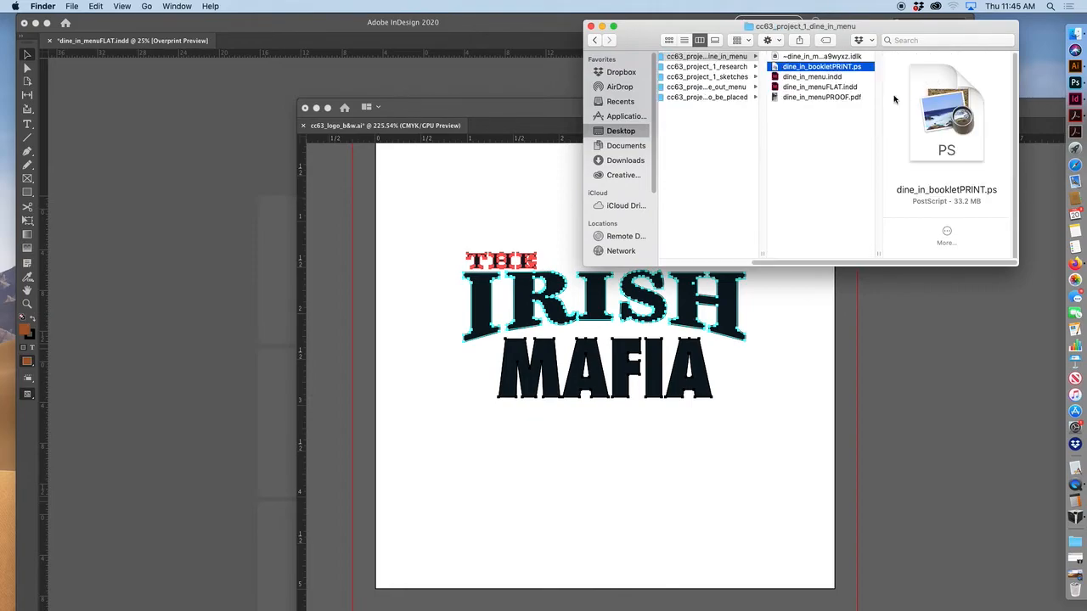